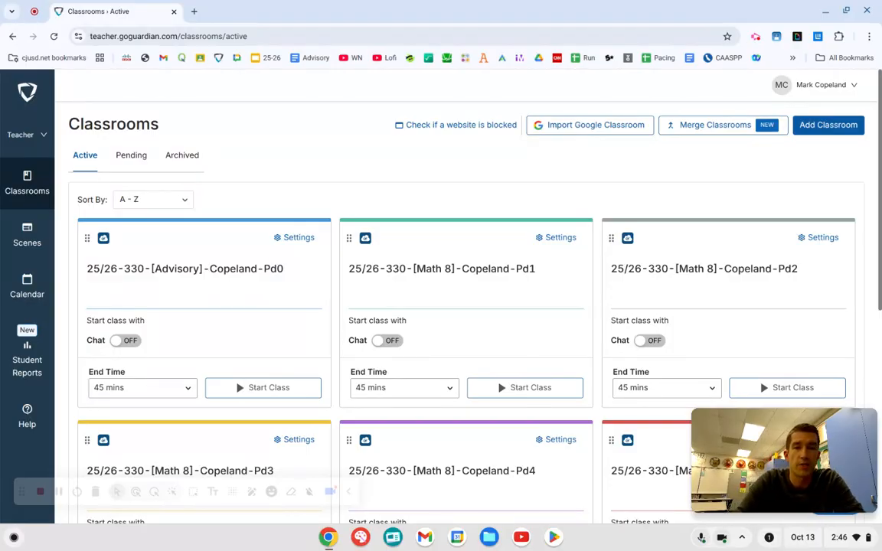
# Look over the class cards on the active classrooms page, from the Advisory class through Period 6.
pyautogui.scroll(-2, 337, 221)
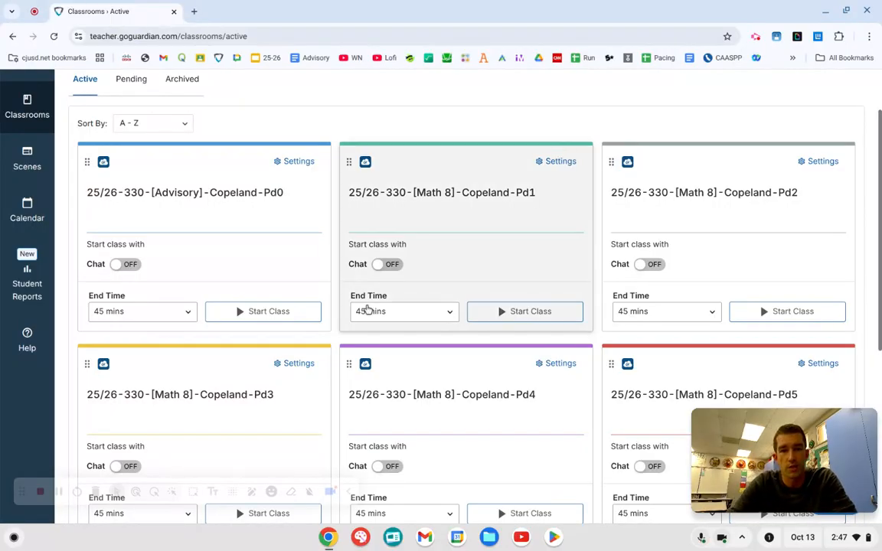
pyautogui.scroll(-2, 339, 320)
pyautogui.scroll(-1, 340, 320)
pyautogui.scroll(3, 339, 320)
pyautogui.scroll(-3, 339, 320)
pyautogui.scroll(-1, 339, 320)
pyautogui.scroll(3, 339, 320)
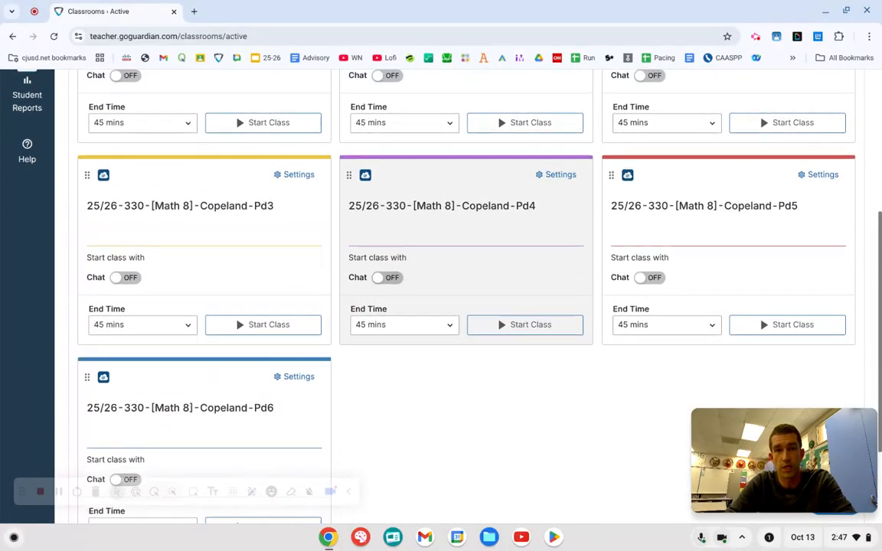
pyautogui.scroll(1, 454, 230)
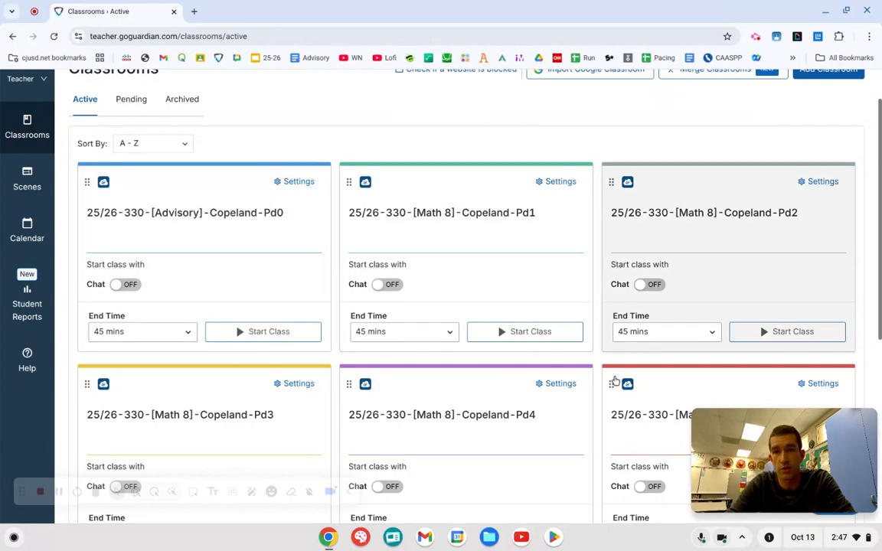
pyautogui.scroll(-2, 451, 437)
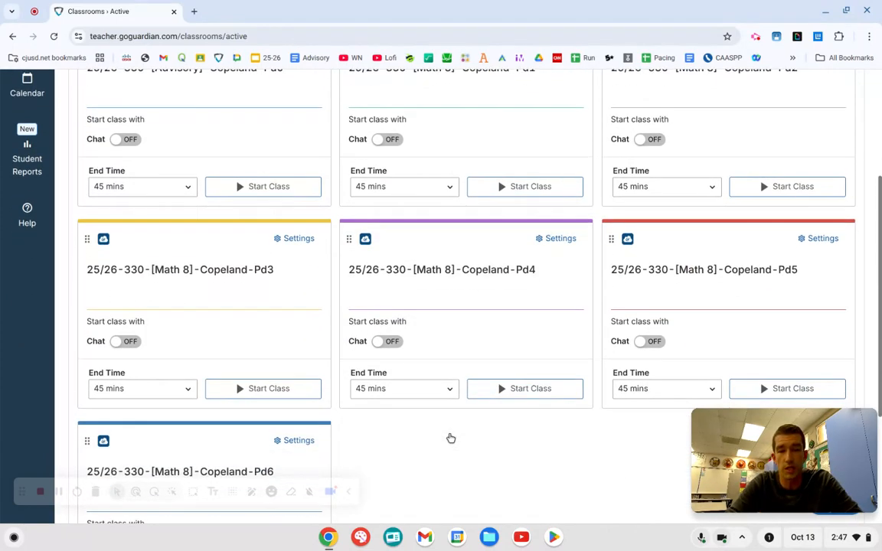
pyautogui.scroll(2, 451, 438)
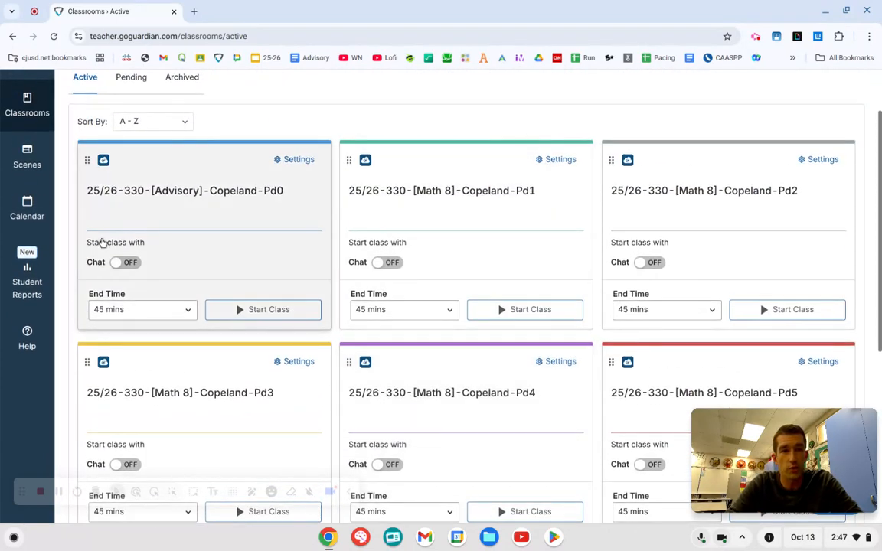
# Open the Lesson Time scene for editing and review its allowed websites list.
pyautogui.click(26, 158)
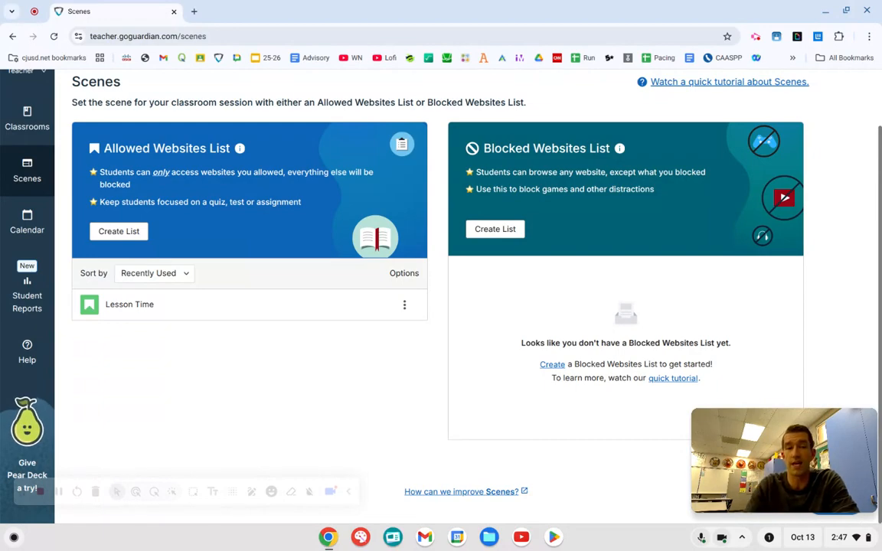
pyautogui.click(190, 310)
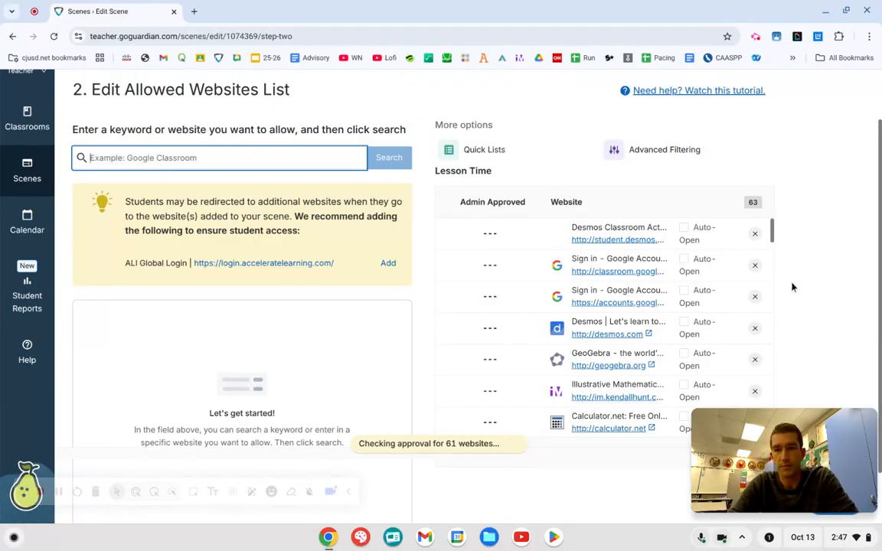
pyautogui.scroll(-1, 800, 287)
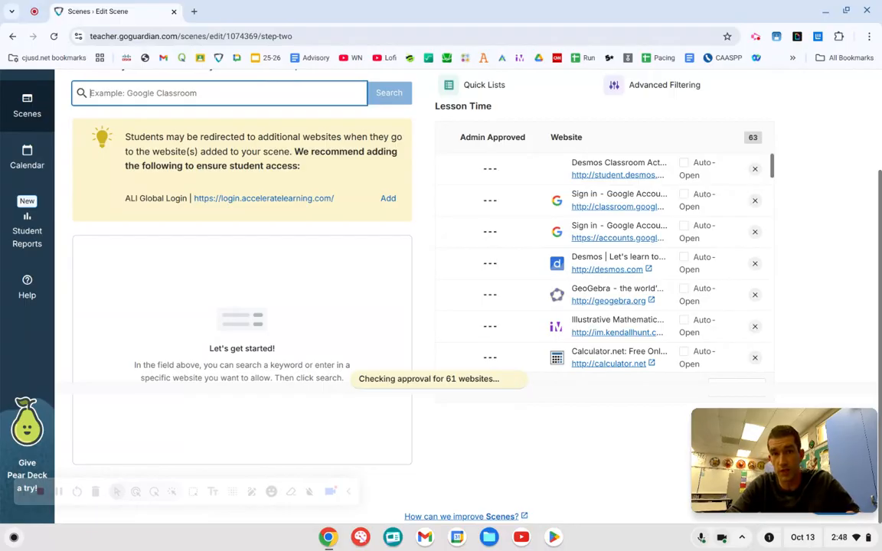
pyautogui.scroll(1, 783, 276)
pyautogui.scroll(1, 783, 276)
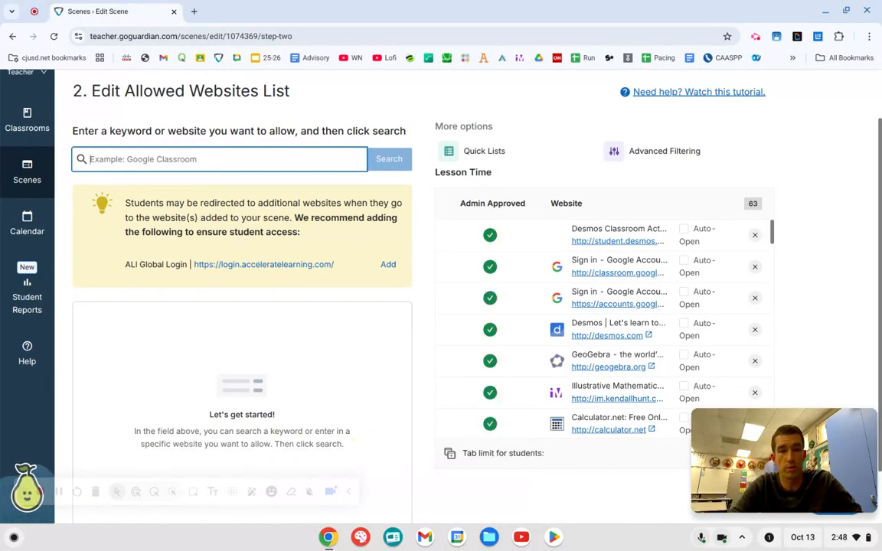
pyautogui.scroll(-2, 681, 229)
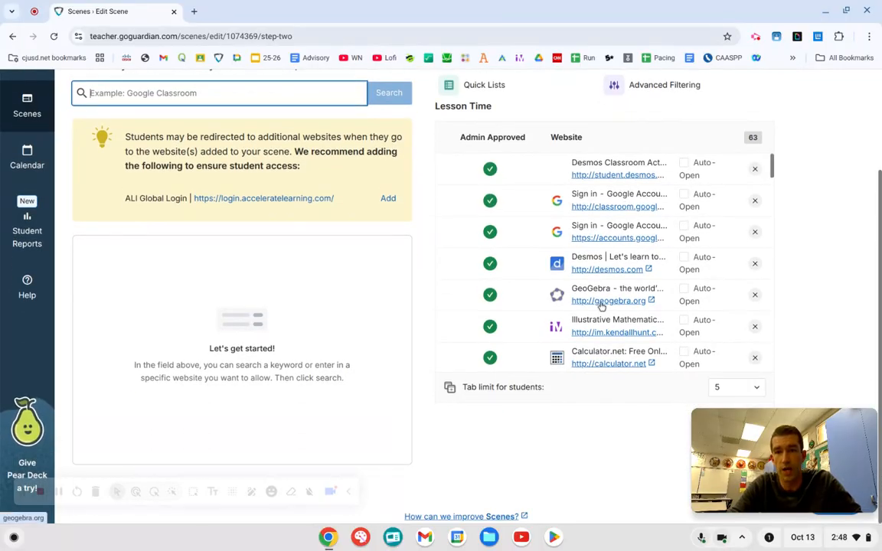
pyautogui.scroll(1, 436, 283)
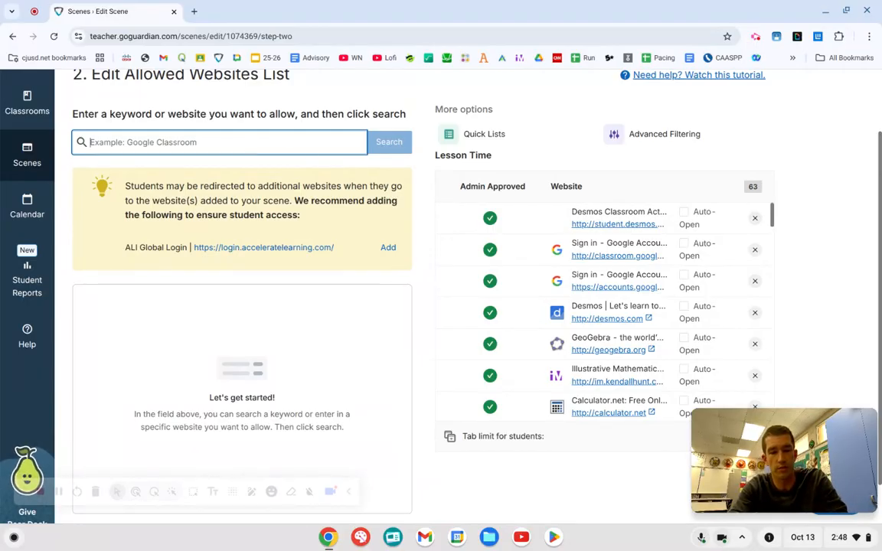
# Search for websites to allow with the keyword "google doc".
pyautogui.write('google doc')
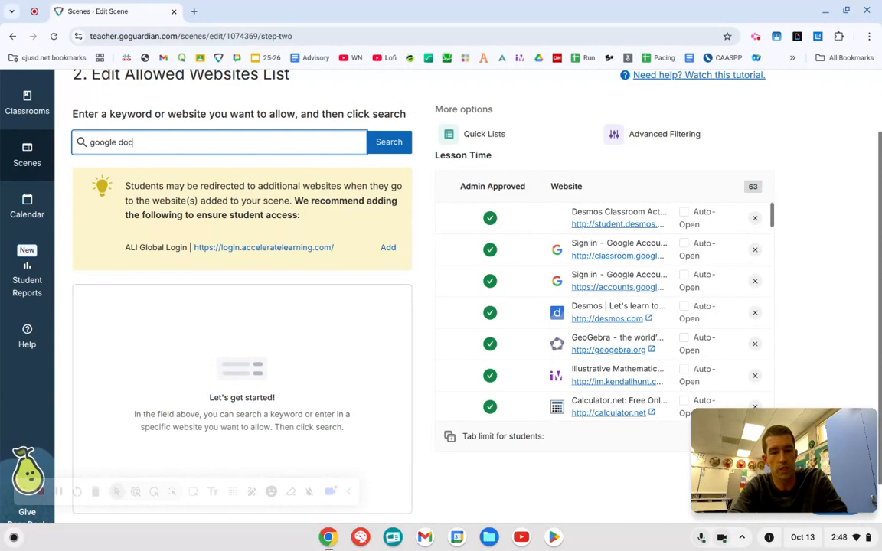
pyautogui.click(375, 142)
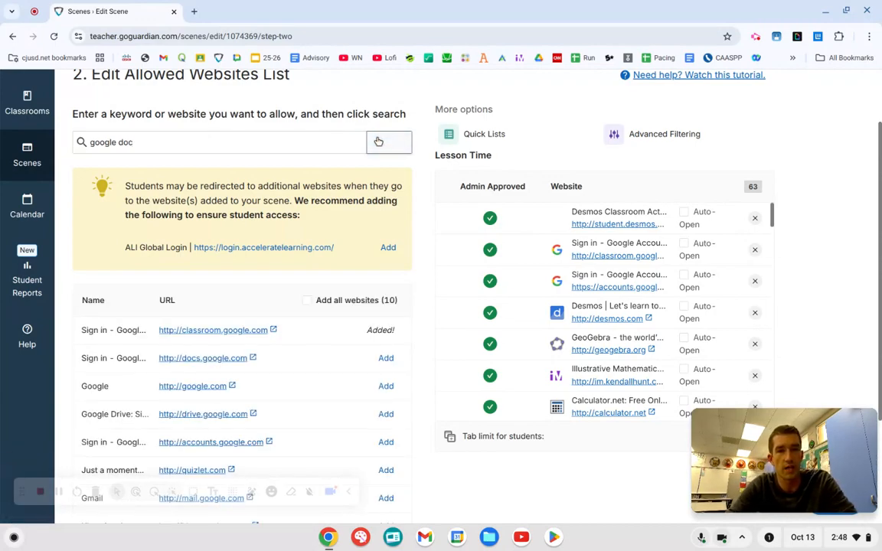
# Examine the website search results and the full list of sites allowed in the Lesson Time scene.
pyautogui.scroll(-2, 430, 253)
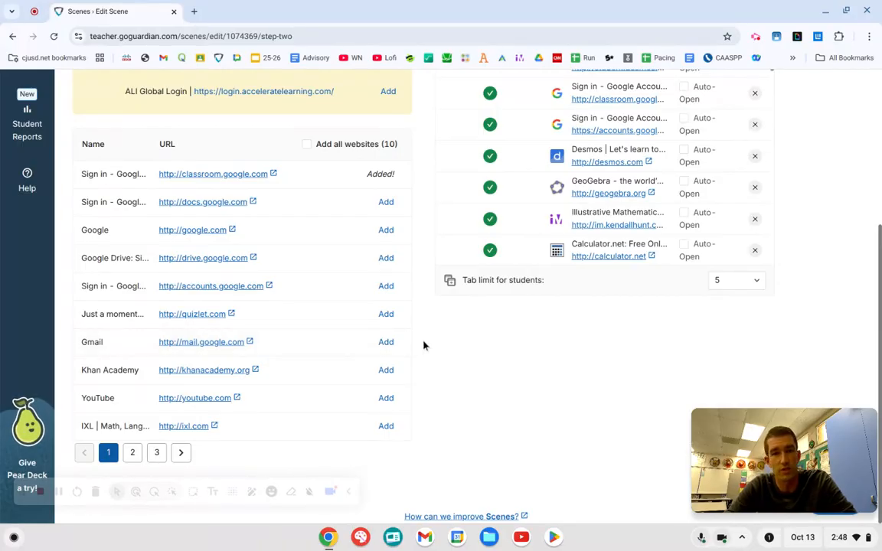
pyautogui.scroll(3, 423, 345)
pyautogui.scroll(-3, 423, 345)
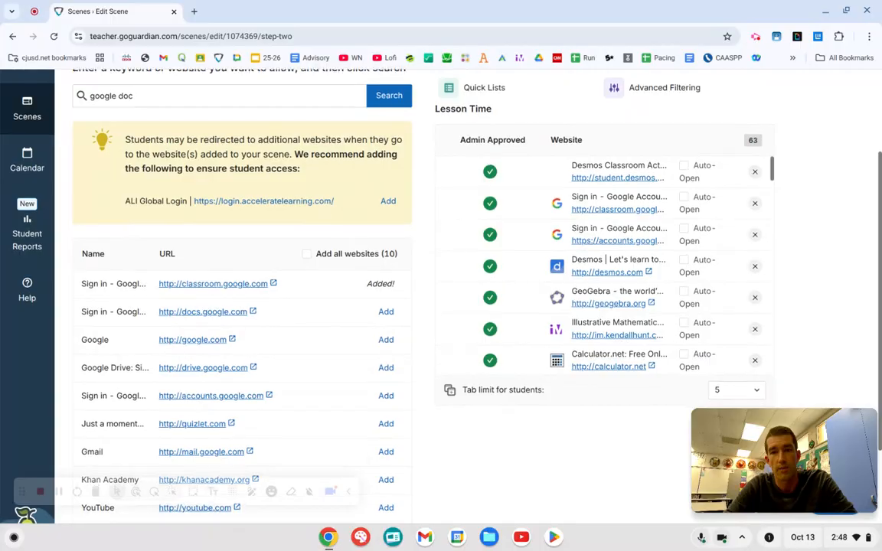
pyautogui.scroll(-10, 587, 261)
pyautogui.scroll(5, 587, 261)
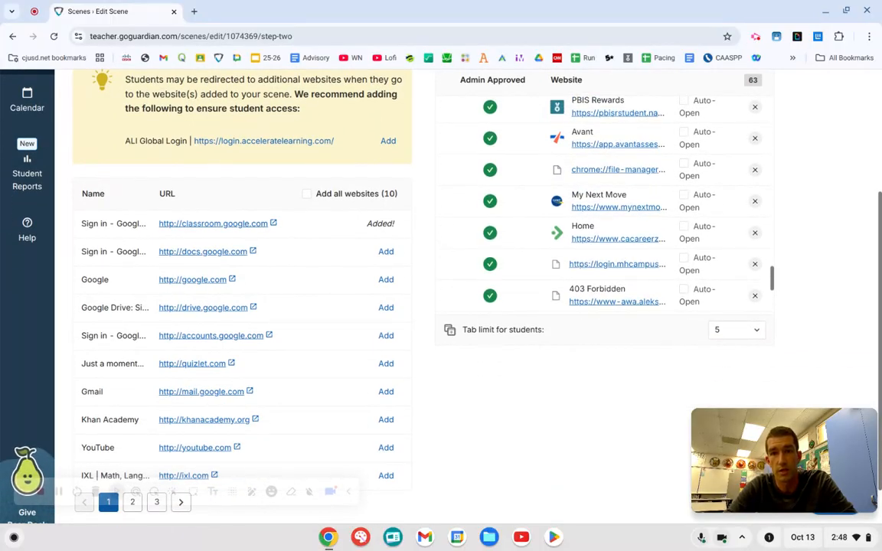
pyautogui.scroll(5, 604, 202)
pyautogui.scroll(2, 432, 239)
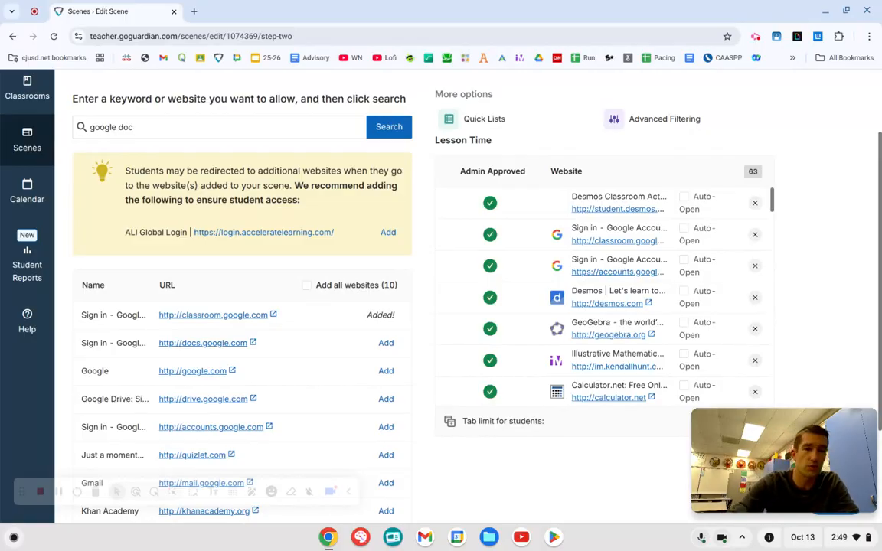
pyautogui.scroll(-2, 428, 268)
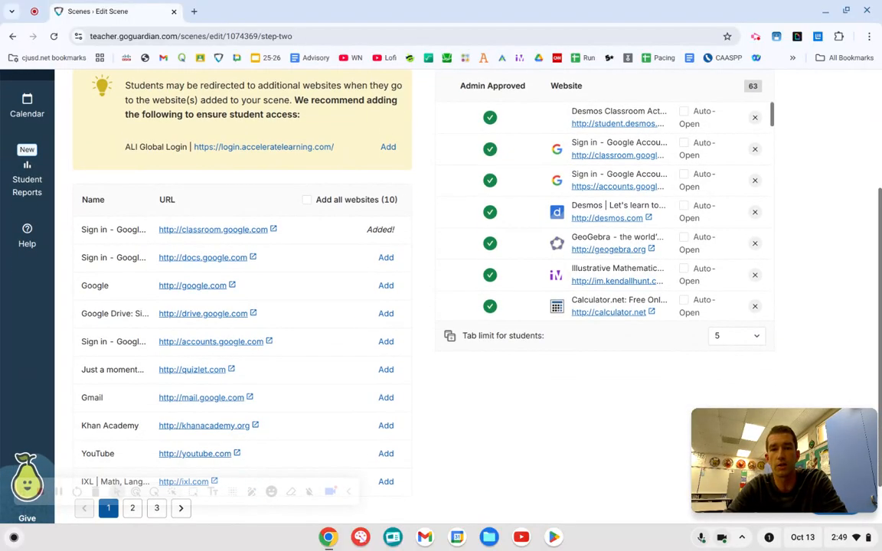
pyautogui.scroll(-3, 626, 265)
pyautogui.scroll(10, 626, 265)
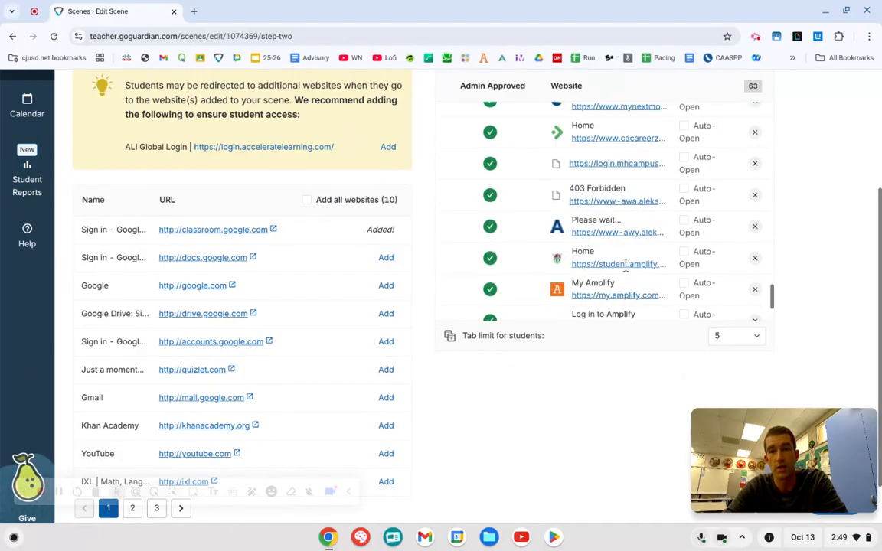
pyautogui.scroll(1, 802, 269)
pyautogui.scroll(-1, 801, 269)
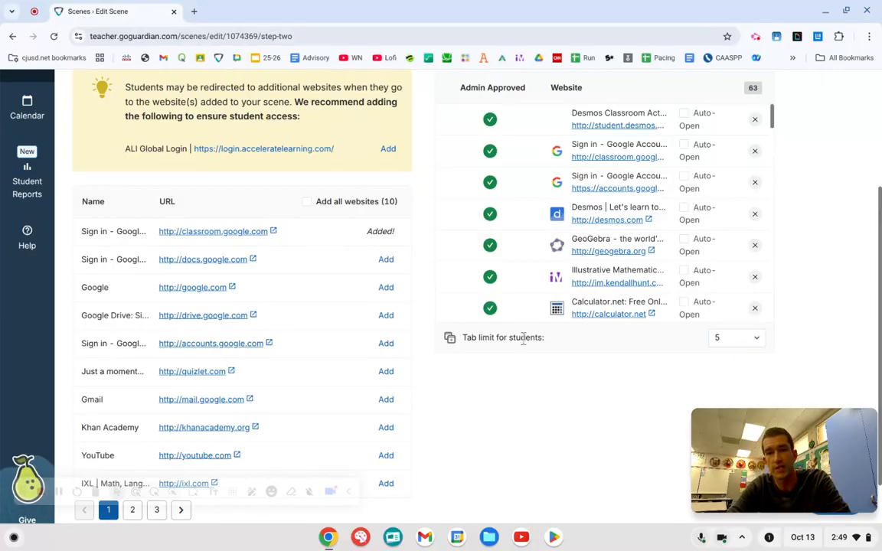
# Choose a student tab limit of 5 for the Lesson Time scene and save the scene.
pyautogui.click(750, 340)
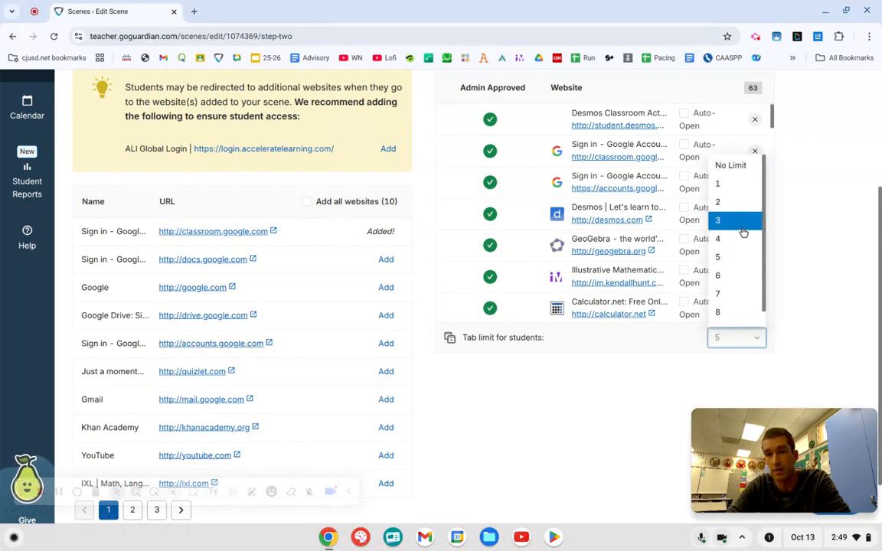
pyautogui.click(735, 260)
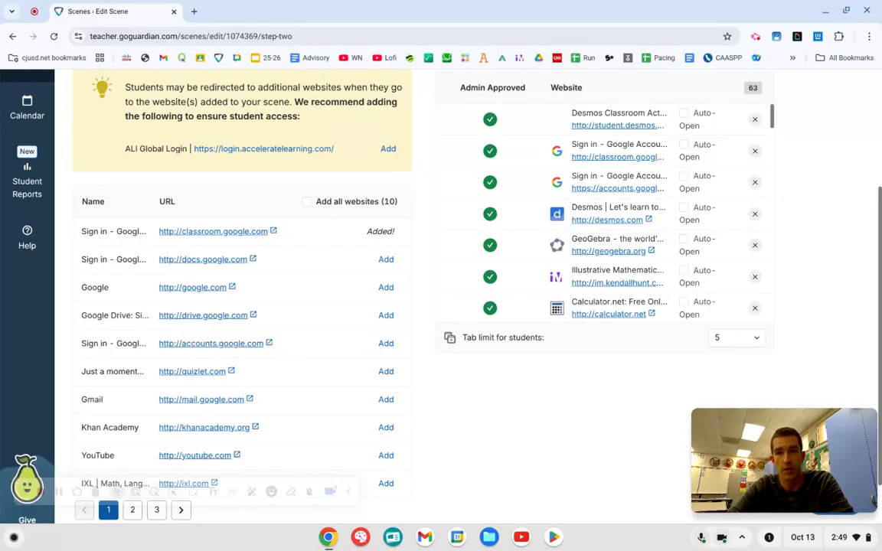
pyautogui.scroll(3, 799, 346)
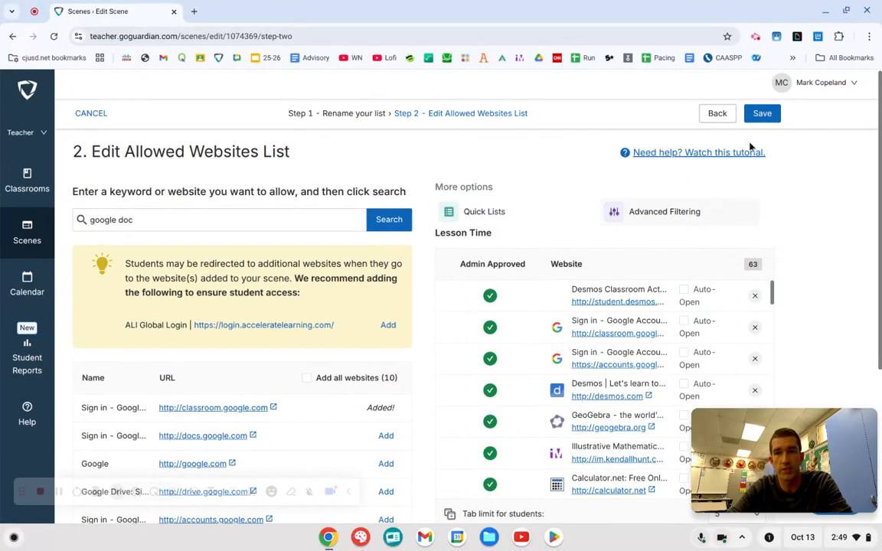
pyautogui.click(762, 113)
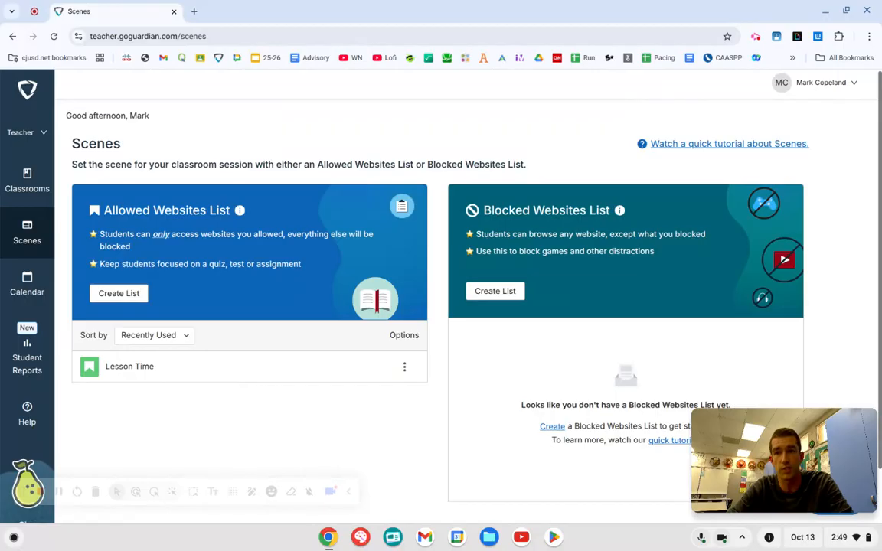
# Return to the active classrooms and open the Math 8 Period 1 class for editing.
pyautogui.click(35, 192)
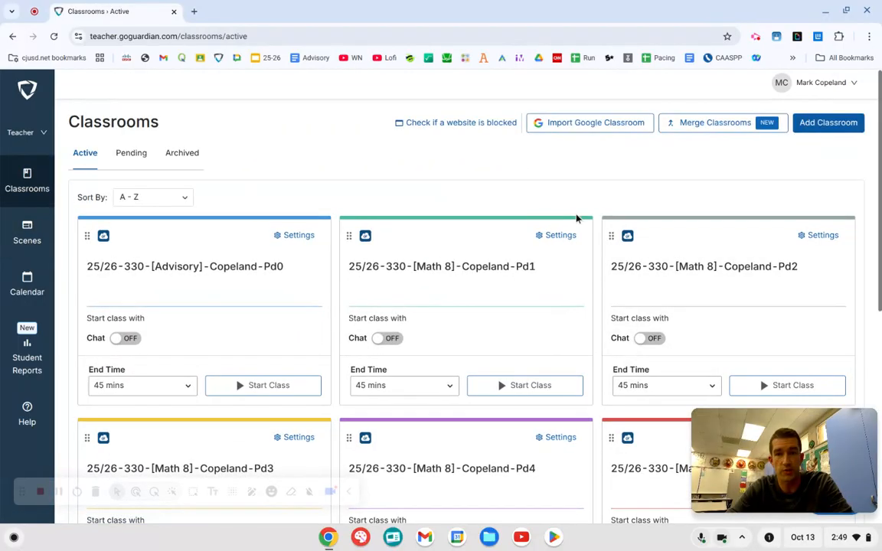
pyautogui.scroll(-1, 509, 183)
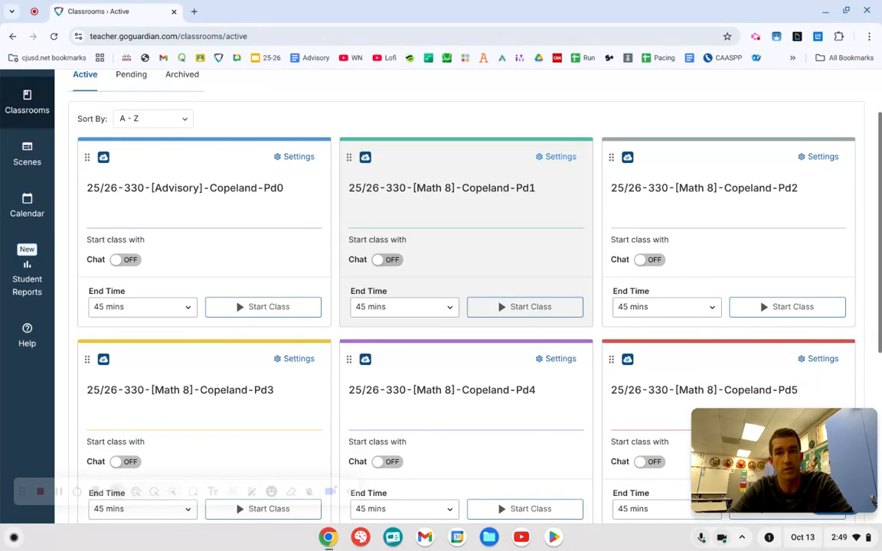
pyautogui.click(559, 156)
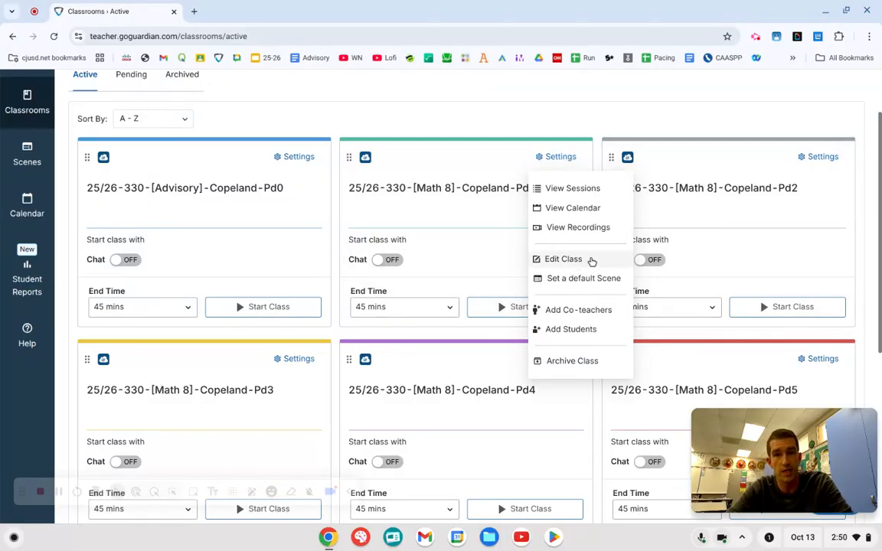
pyautogui.click(591, 262)
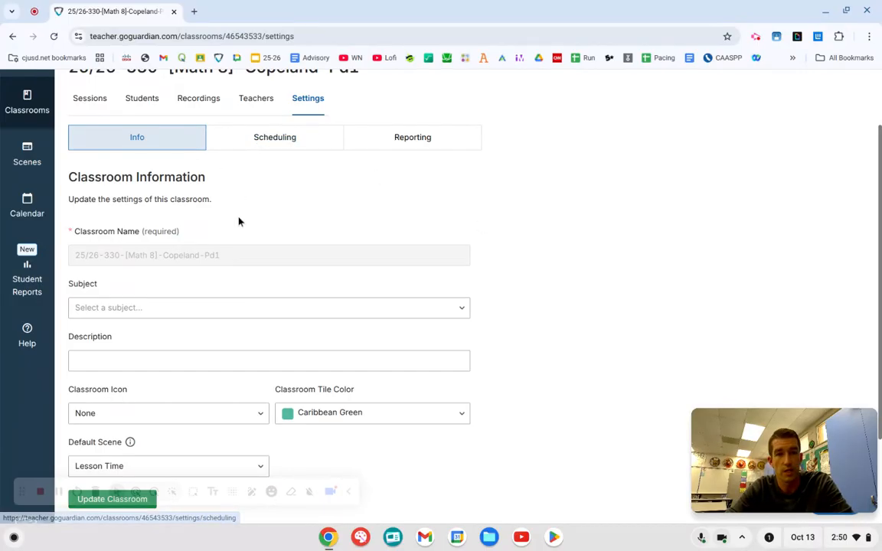
# Set the Period 1 classroom's default scene to None, switch it to Lesson Time, and update the classroom.
pyautogui.scroll(-2, 238, 220)
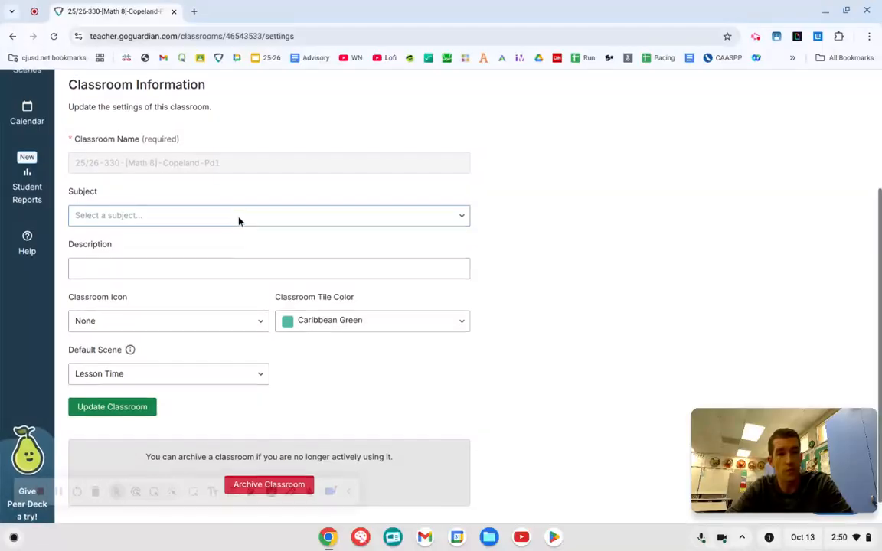
pyautogui.click(138, 374)
pyautogui.click(130, 397)
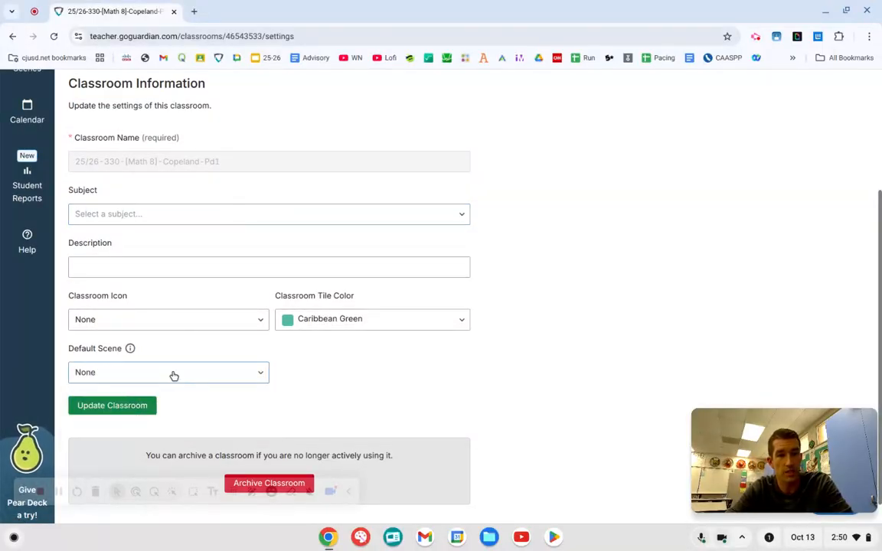
pyautogui.click(173, 374)
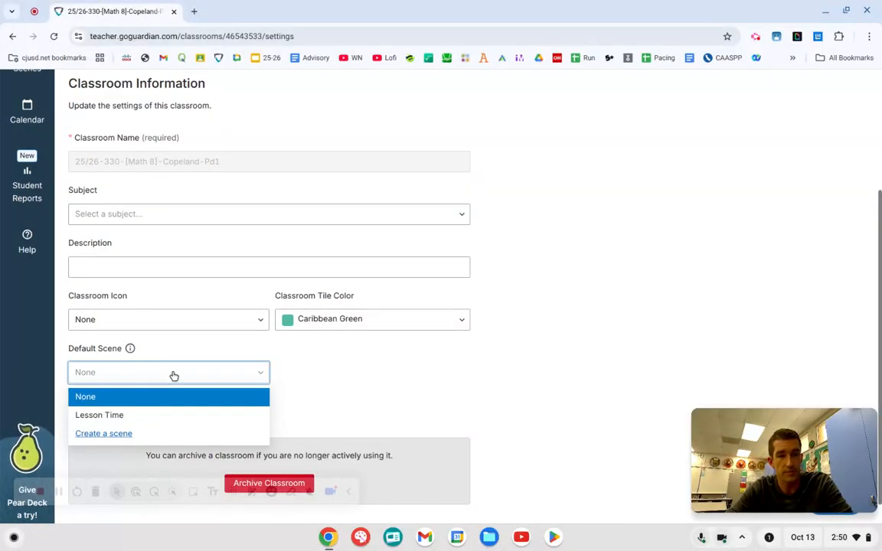
pyautogui.click(159, 418)
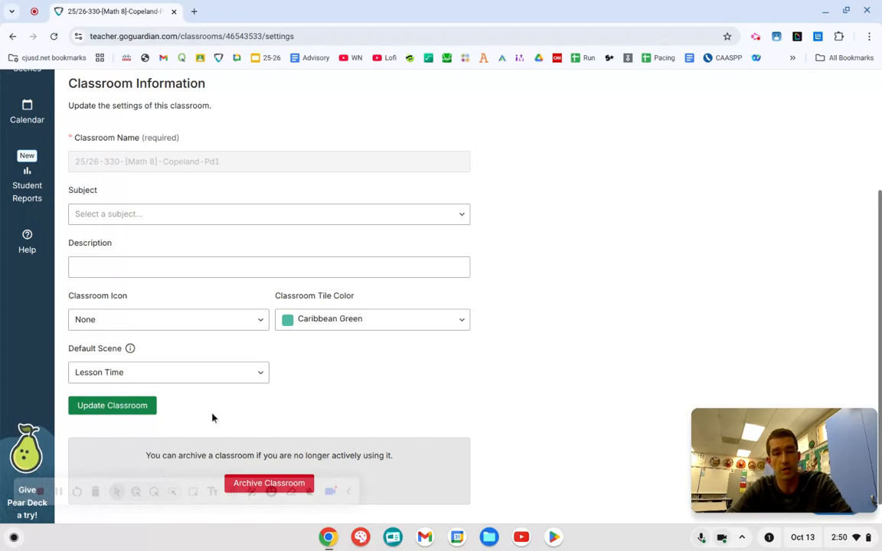
pyautogui.click(150, 408)
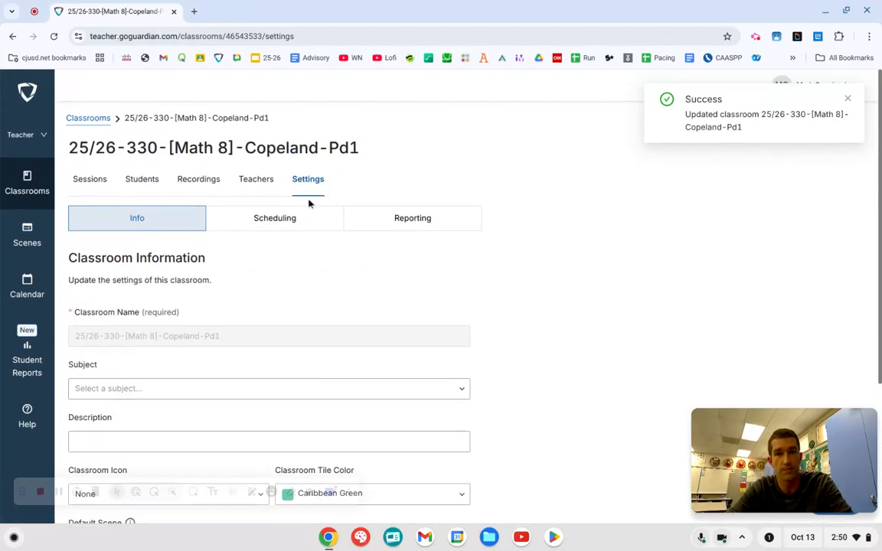
# Check the Period 1 classroom's scheduled sessions and return to the list of active classrooms.
pyautogui.click(306, 228)
pyautogui.scroll(-1, 453, 382)
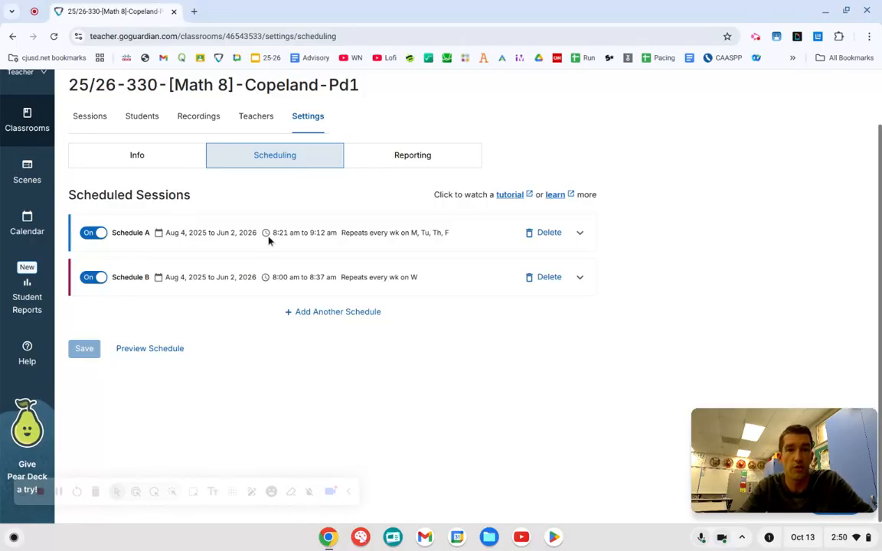
pyautogui.click(35, 138)
pyautogui.scroll(-2, 545, 304)
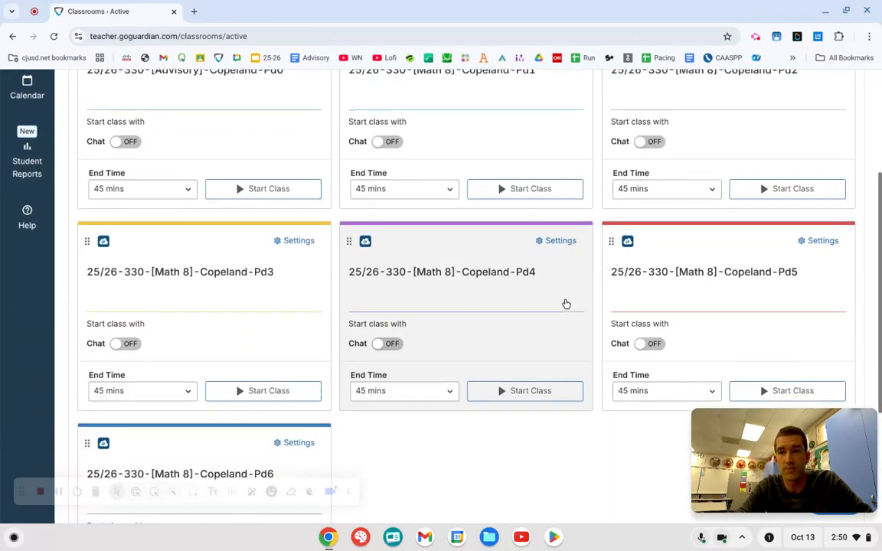
# Open the Math 8 Period 4 class for editing and show its scheduled sessions.
pyautogui.scroll(1, 702, 328)
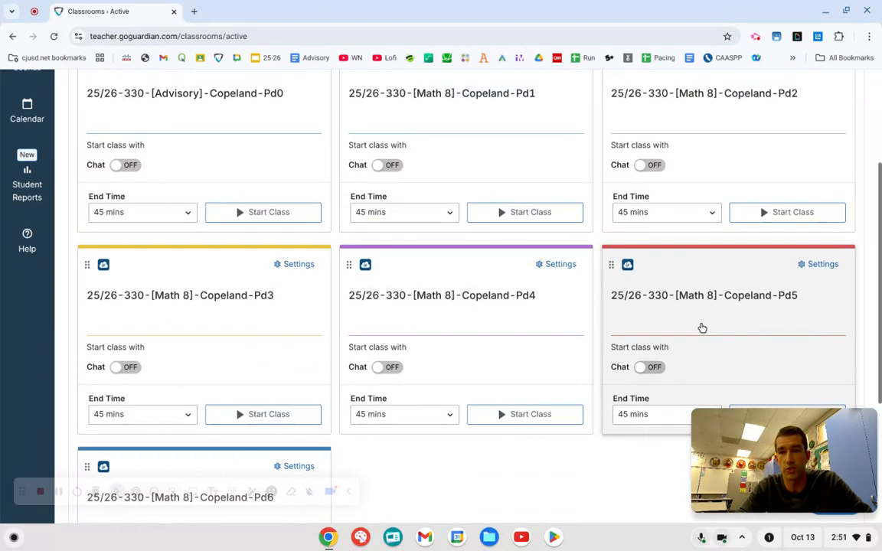
pyautogui.click(571, 265)
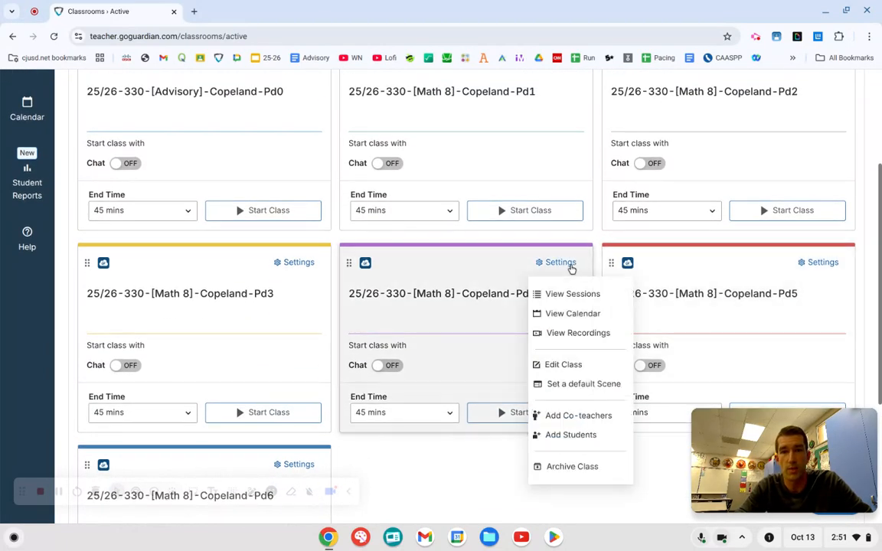
pyautogui.click(564, 365)
pyautogui.scroll(1, 176, 302)
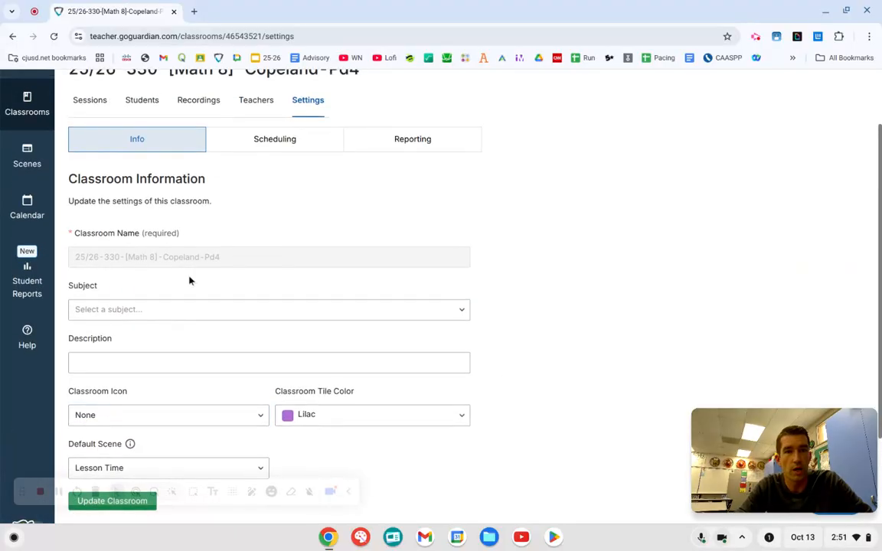
pyautogui.click(279, 140)
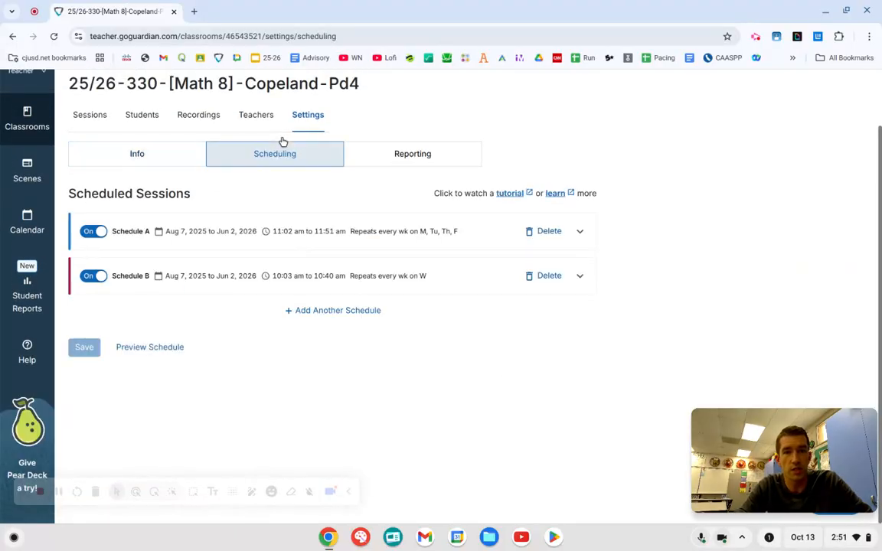
# Add another schedule to the Period 4 class with a custom every-week repeat on Monday, Tuesday, Thursday and Friday, and delete that schedule.
pyautogui.click(321, 309)
pyautogui.scroll(-2, 322, 310)
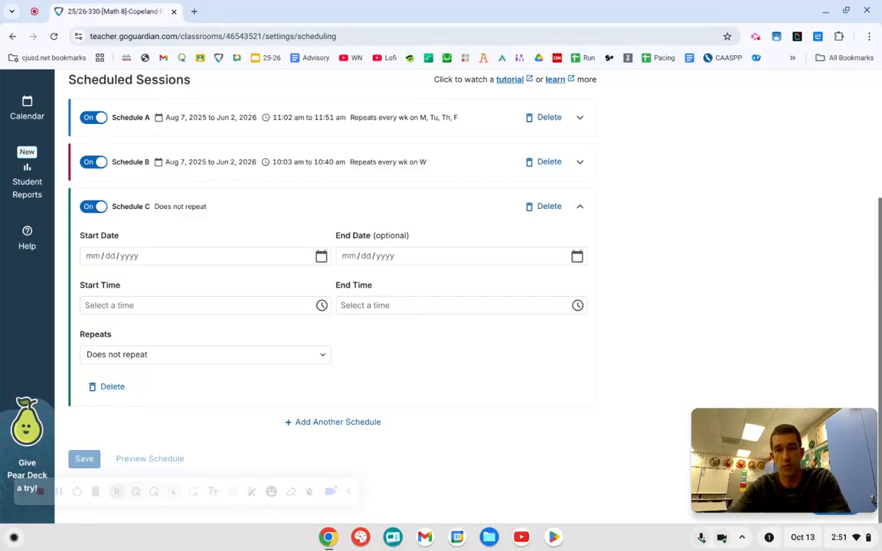
pyautogui.click(287, 354)
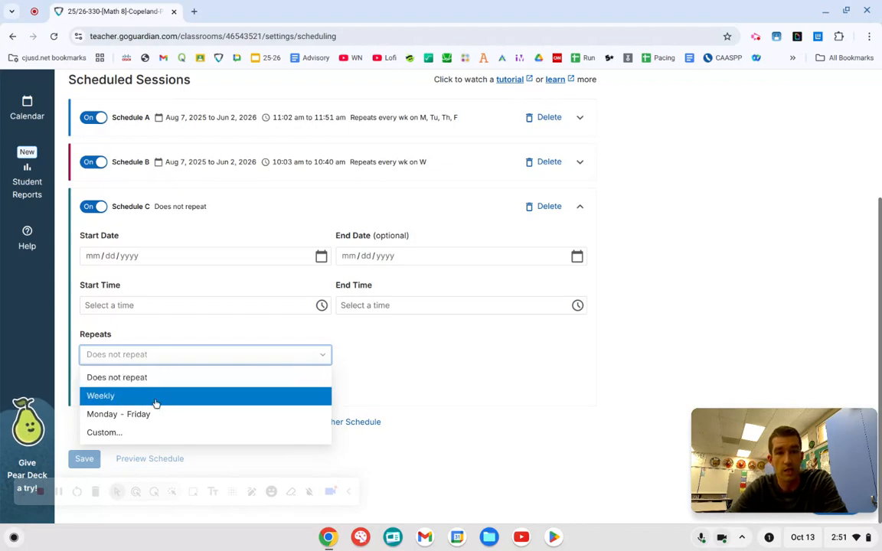
pyautogui.click(144, 435)
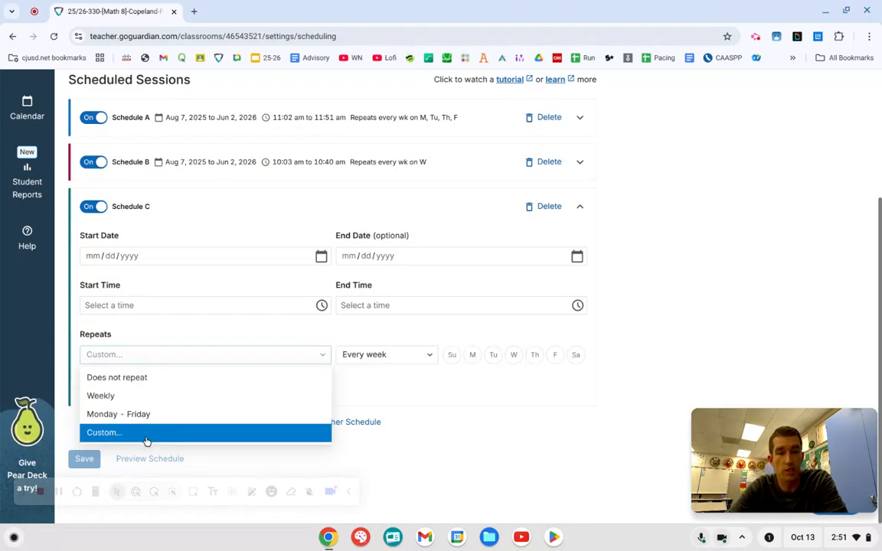
pyautogui.click(472, 354)
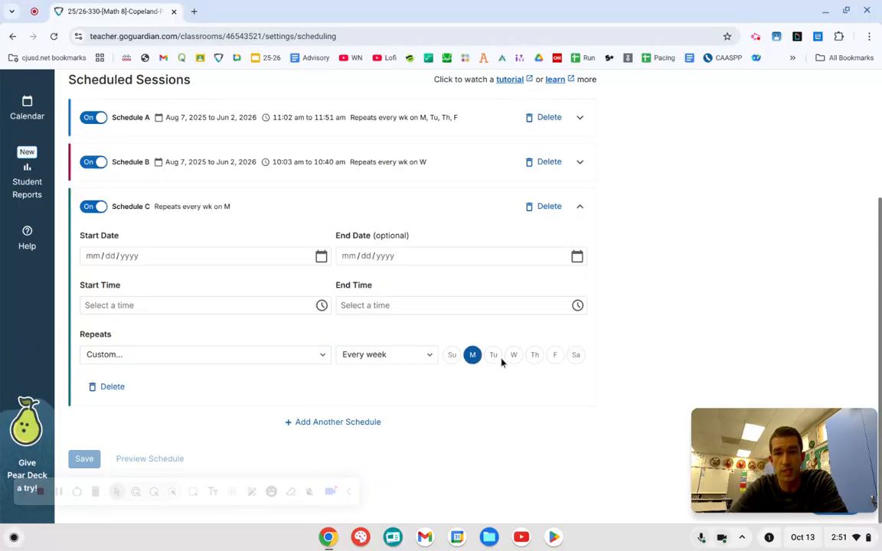
pyautogui.click(493, 354)
pyautogui.click(534, 354)
pyautogui.click(555, 356)
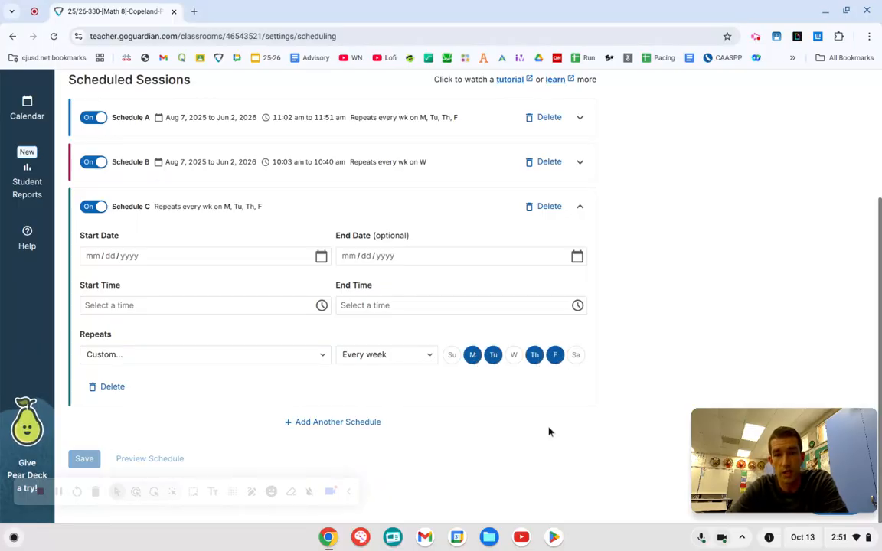
pyautogui.click(116, 387)
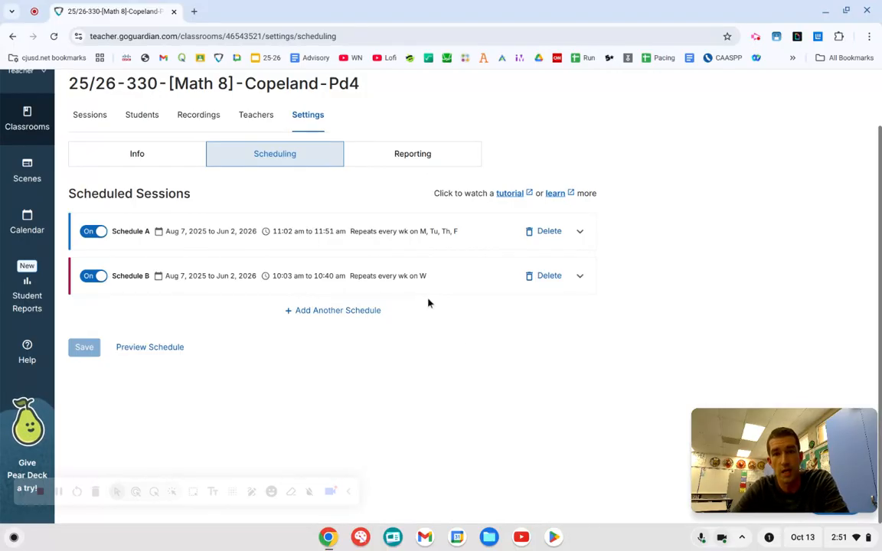
# Return to the active classrooms and look over the class tiles.
pyautogui.scroll(2, 428, 303)
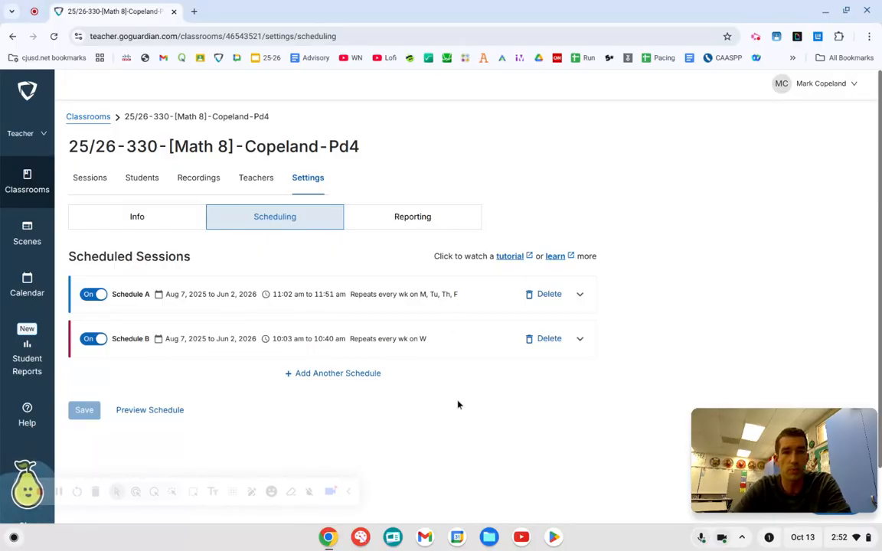
pyautogui.click(27, 183)
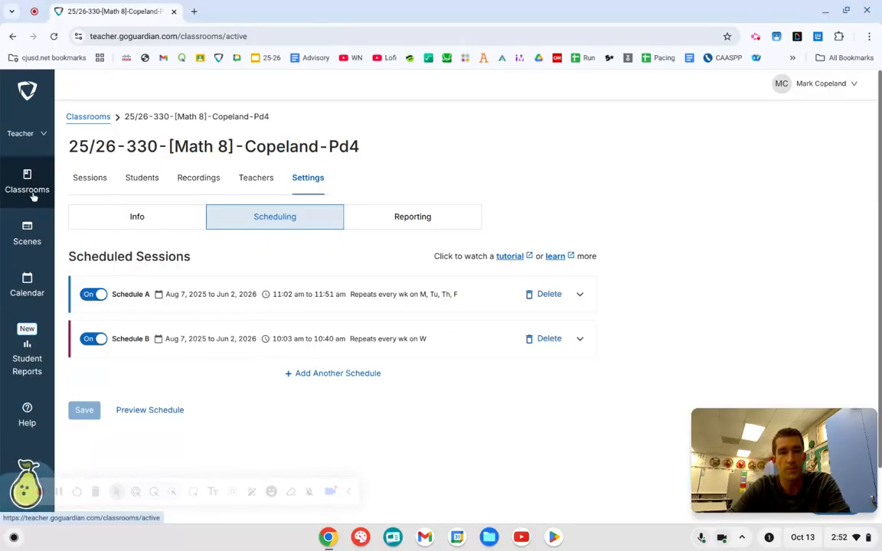
pyautogui.scroll(-2, 522, 335)
pyautogui.scroll(-2, 522, 334)
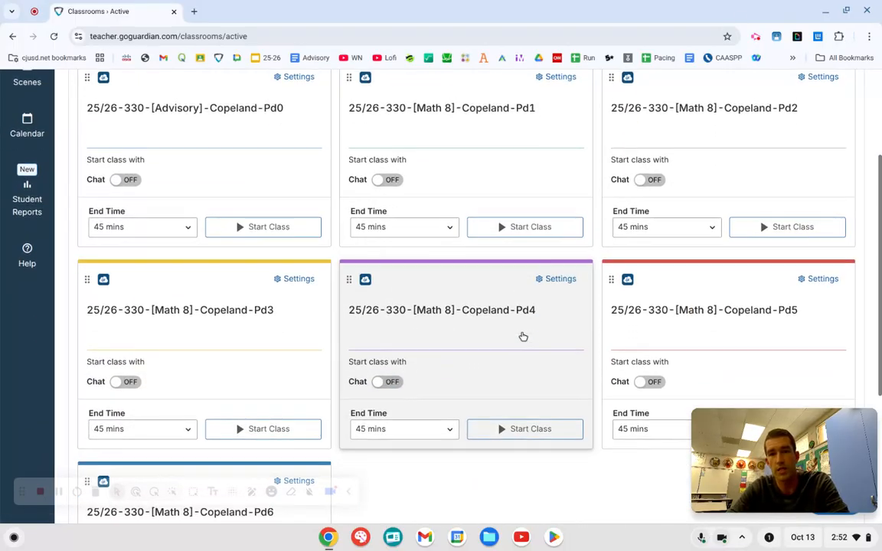
pyautogui.scroll(2, 521, 337)
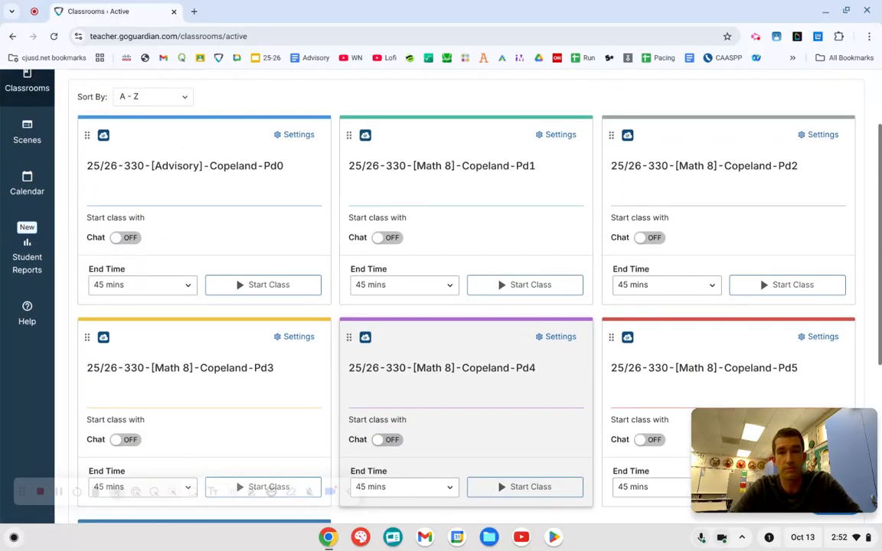